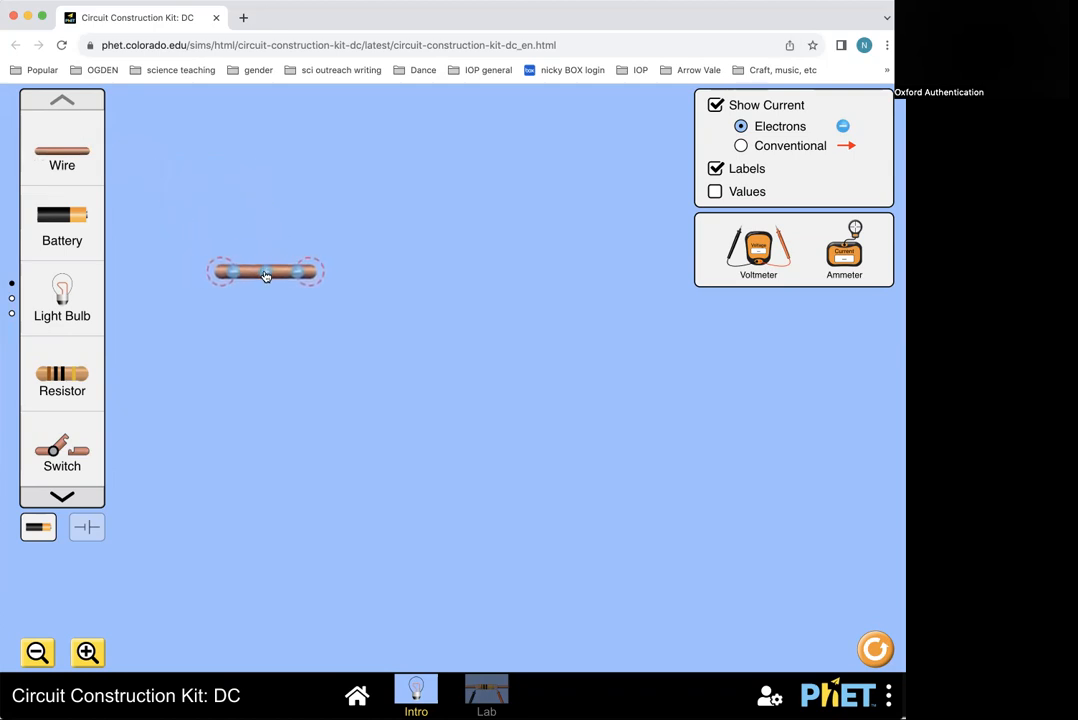
Attach a battery to the existing wire, add a wire at its other end, and hang a vertical wire from each outer end.
left_click_drag(50, 214, 351, 287)
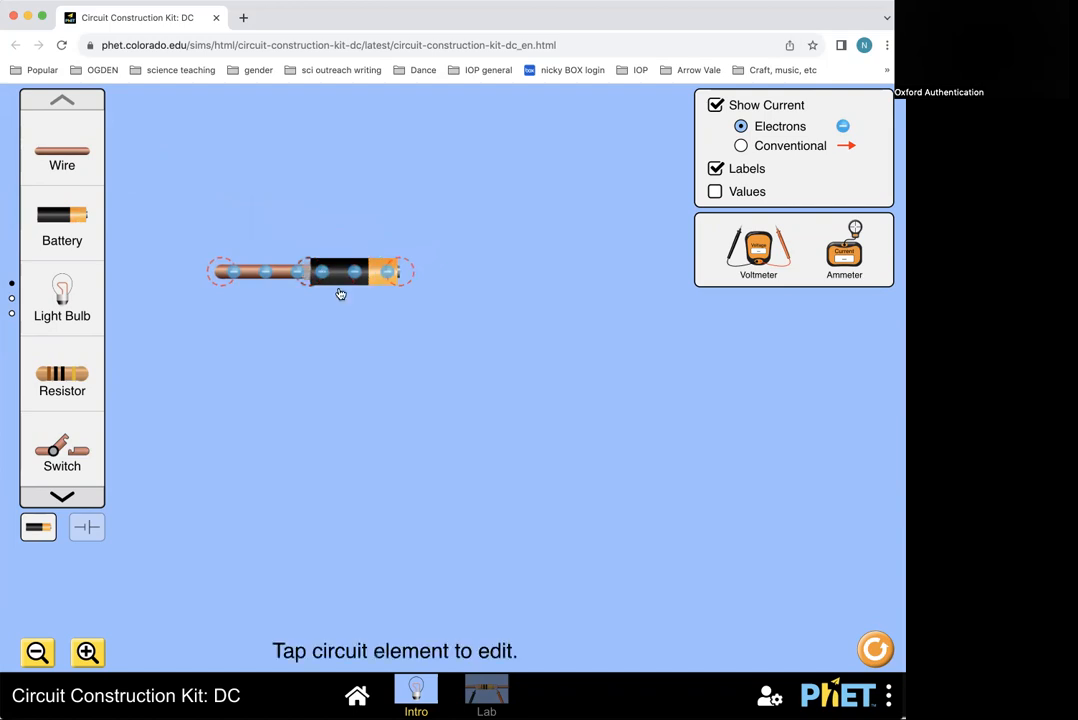
left_click_drag(50, 153, 461, 273)
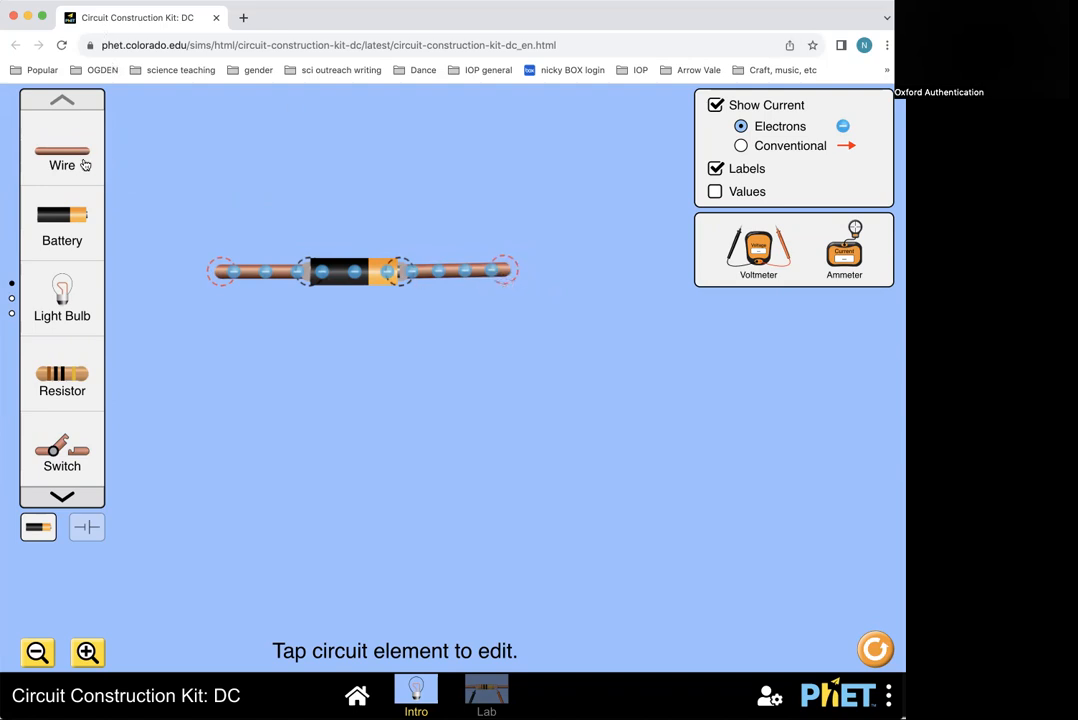
left_click_drag(85, 154, 229, 408)
left_click_drag(57, 146, 511, 395)
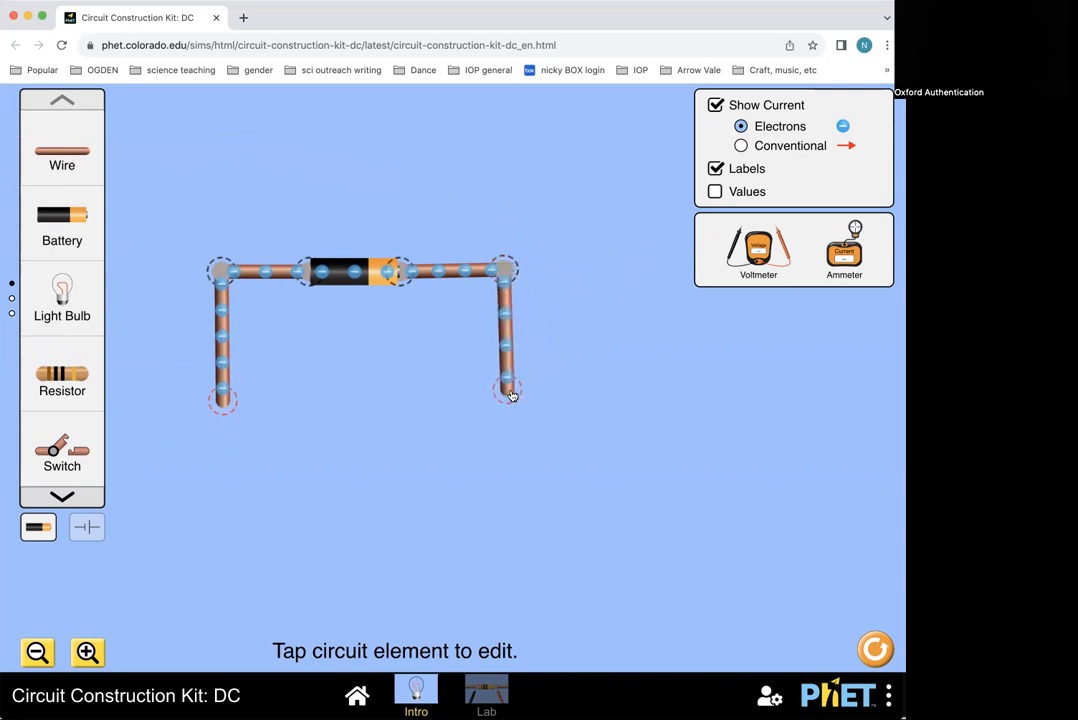
Place a light bulb between the two vertical wires and connect it to both with wires to close the loop.
left_click_drag(70, 302, 349, 397)
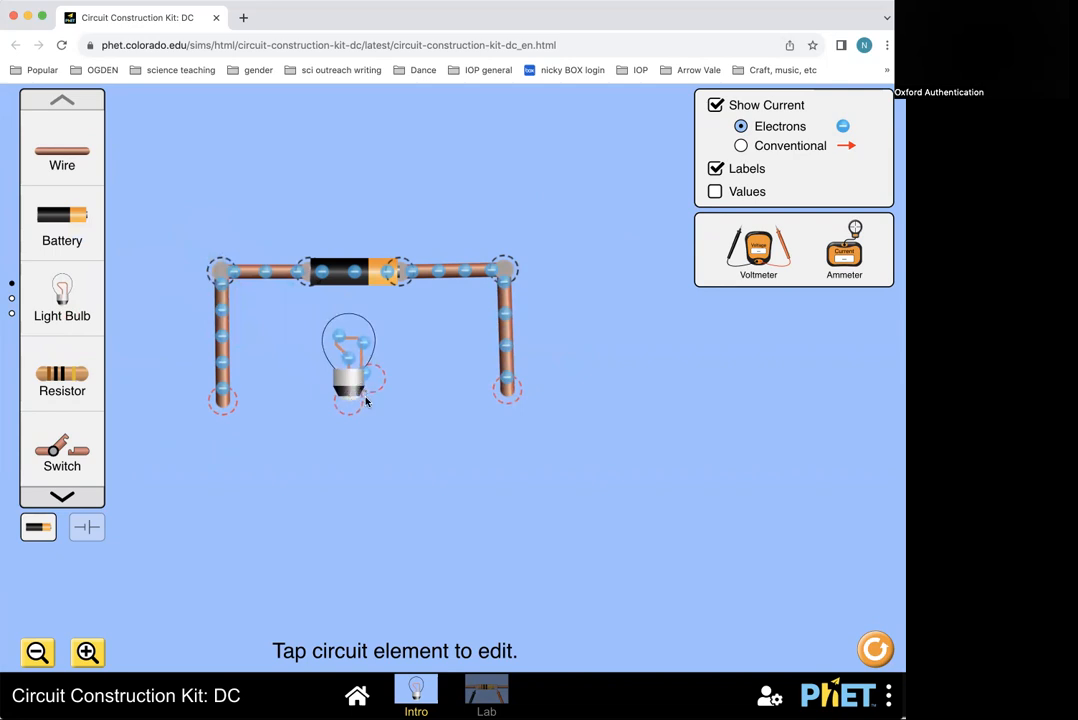
left_click_drag(60, 148, 285, 404)
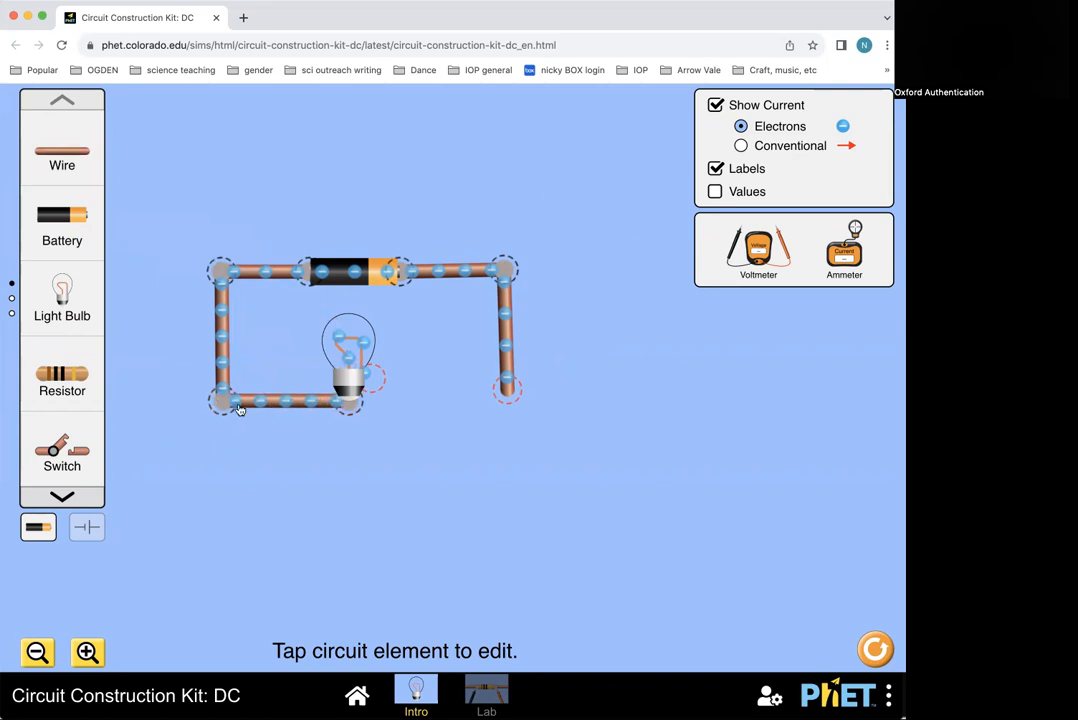
left_click_drag(78, 151, 498, 393)
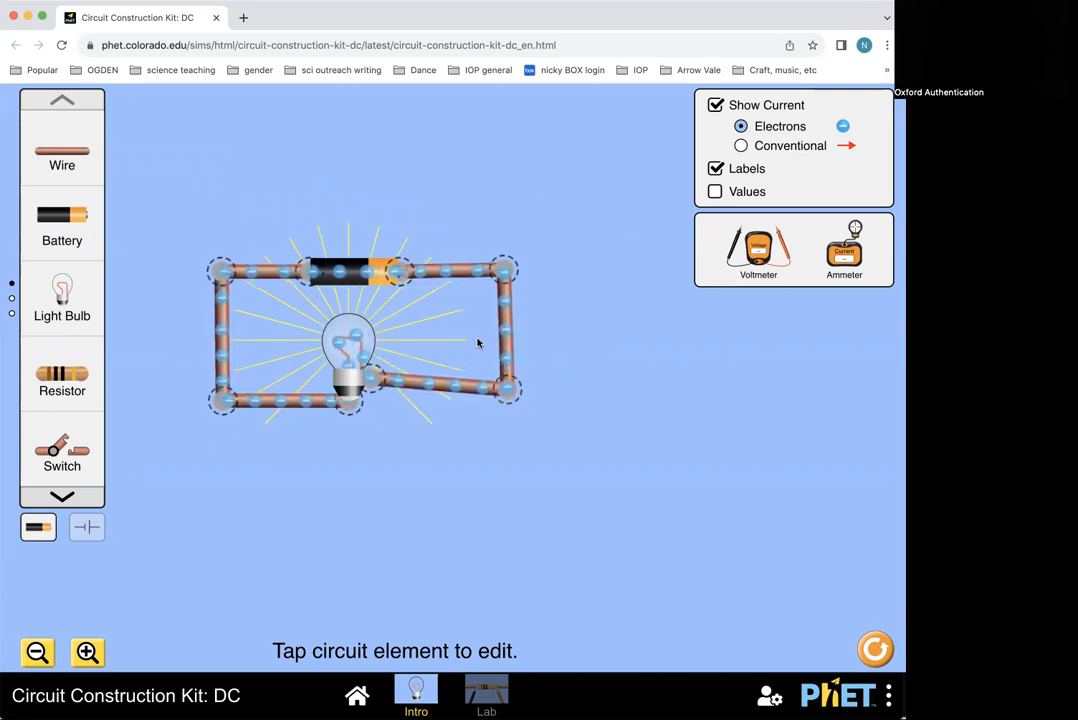
Preview conventional current and hidden labels, restore electrons and labels, and show component values.
left_click(741, 147)
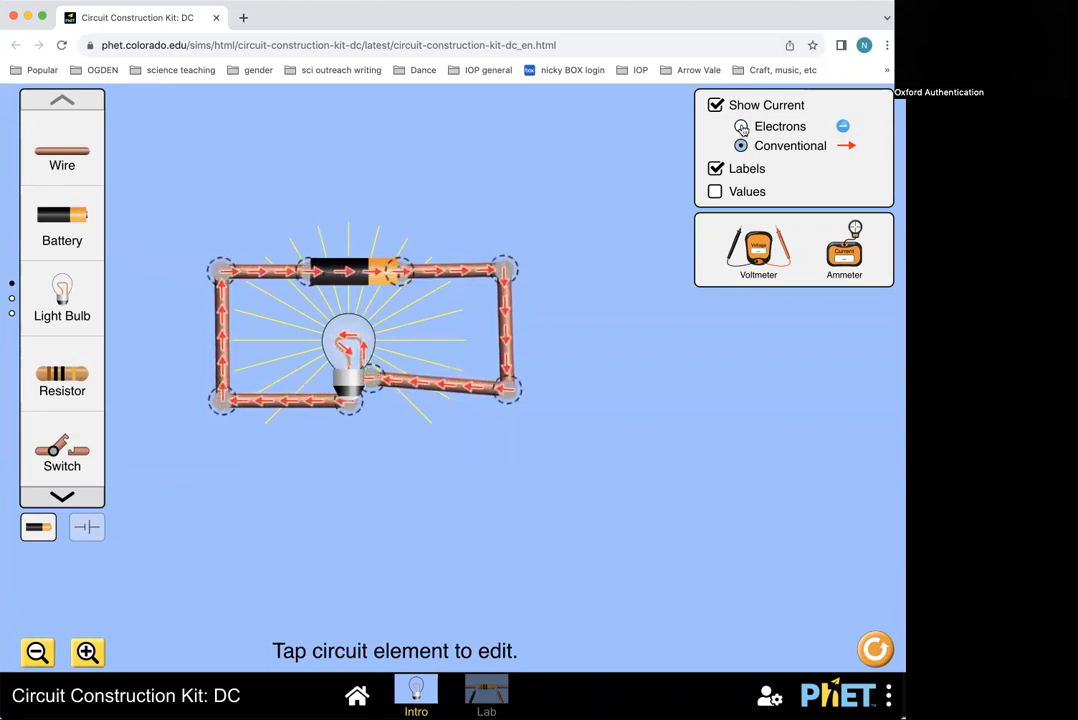
left_click(741, 127)
left_click(715, 169)
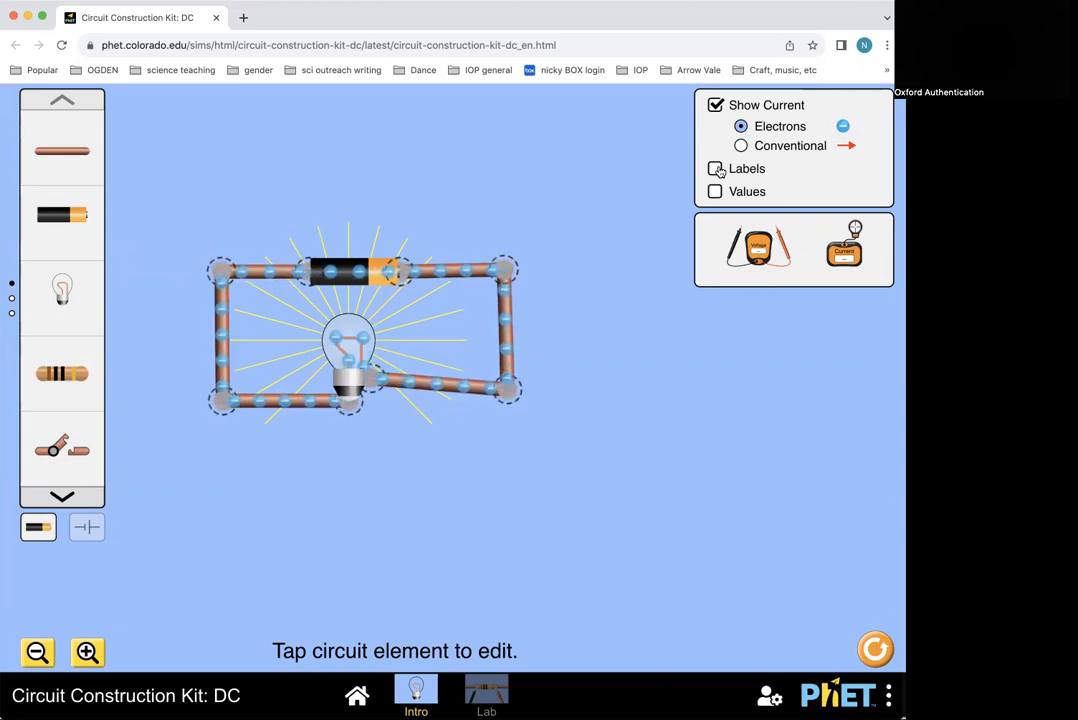
left_click(716, 169)
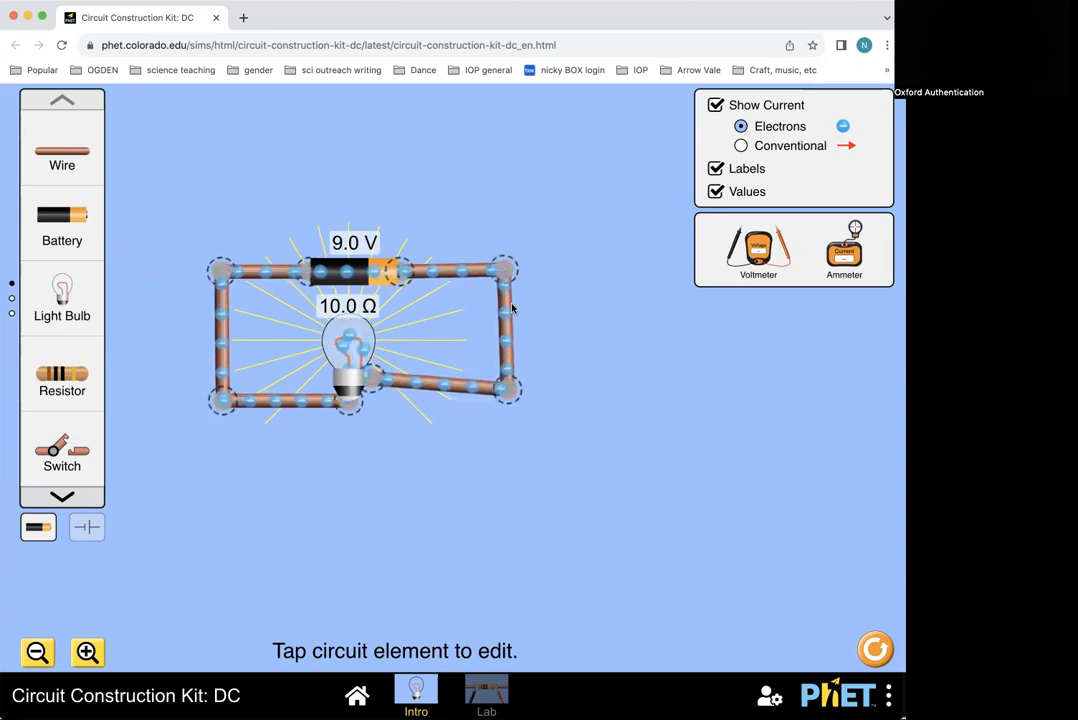
Measure the voltage across the light bulb and across the battery with the voltmeter, and put the meter away.
left_click_drag(769, 259, 357, 503)
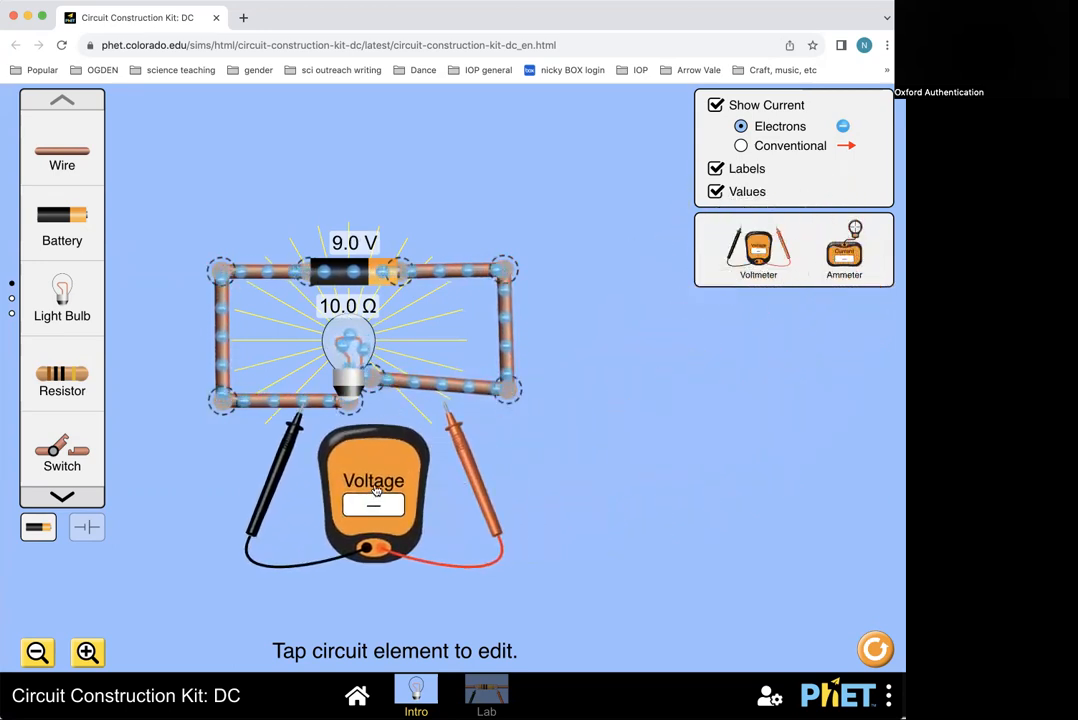
left_click_drag(484, 474, 488, 458)
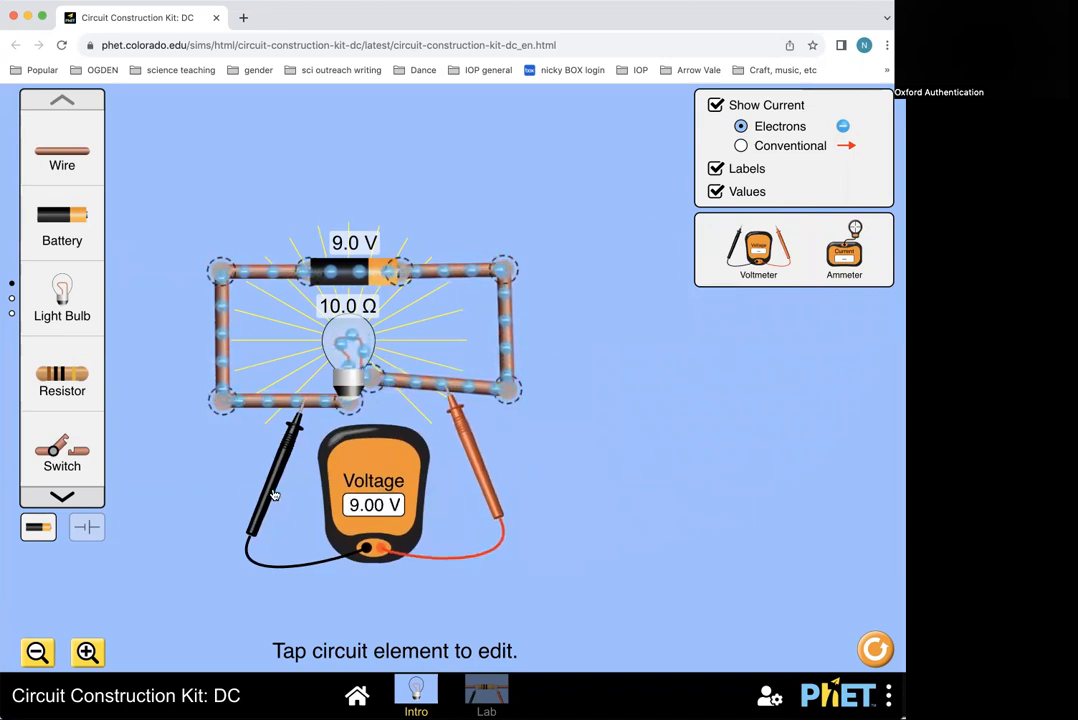
left_click_drag(275, 494, 247, 371)
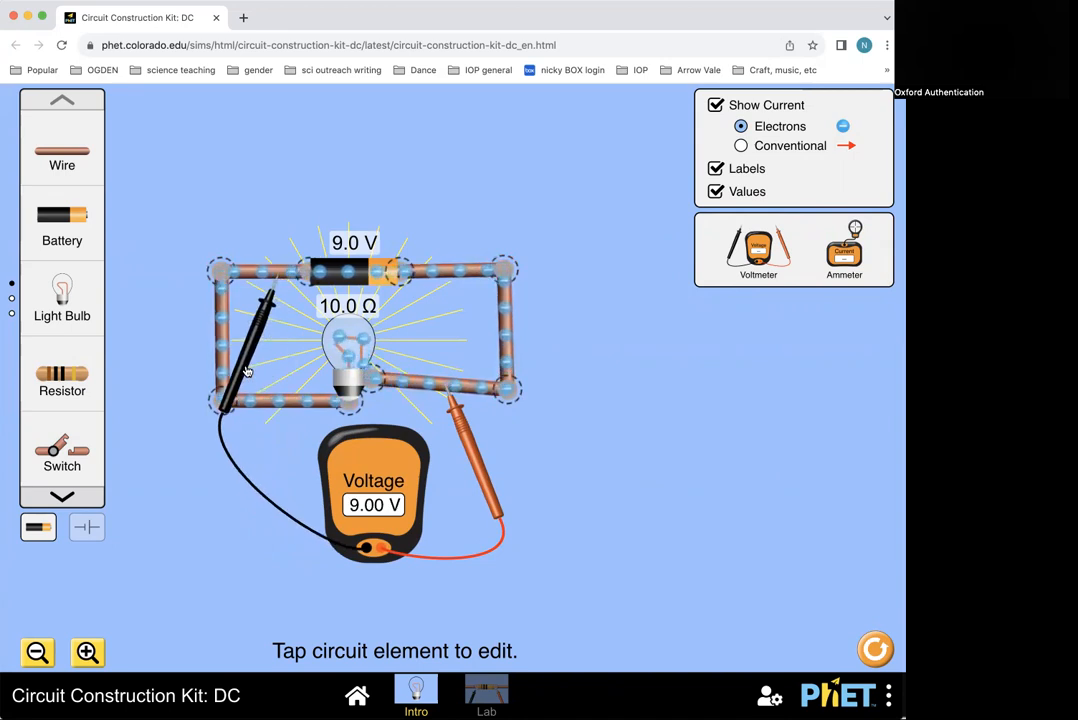
left_click_drag(487, 477, 475, 372)
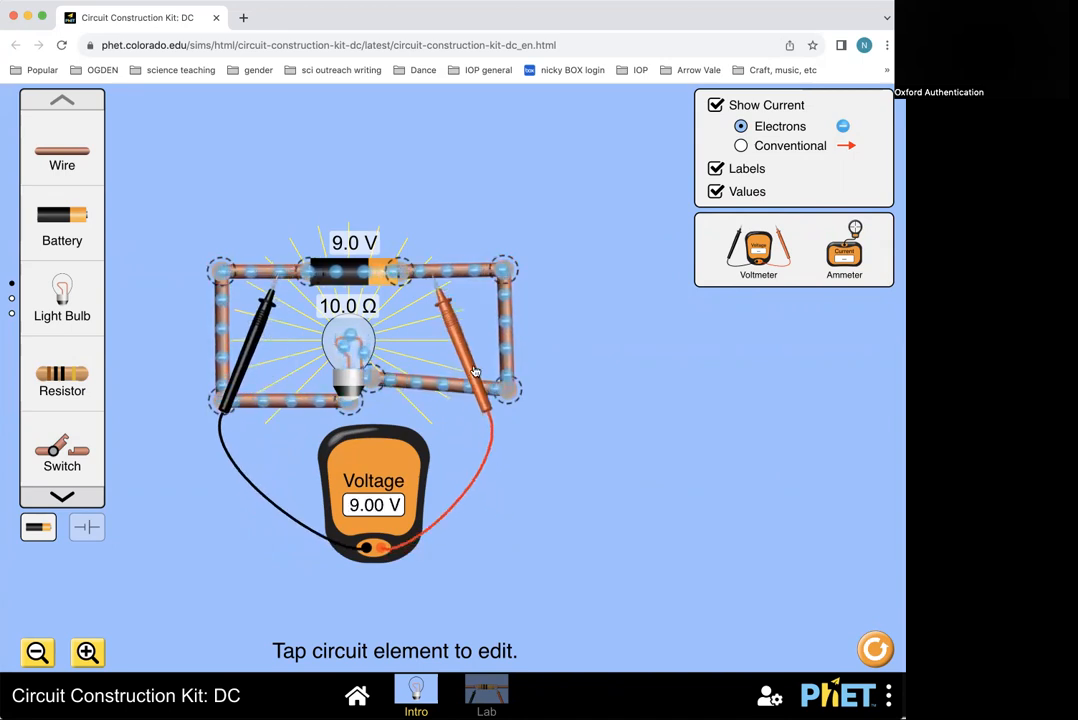
left_click_drag(409, 510, 773, 285)
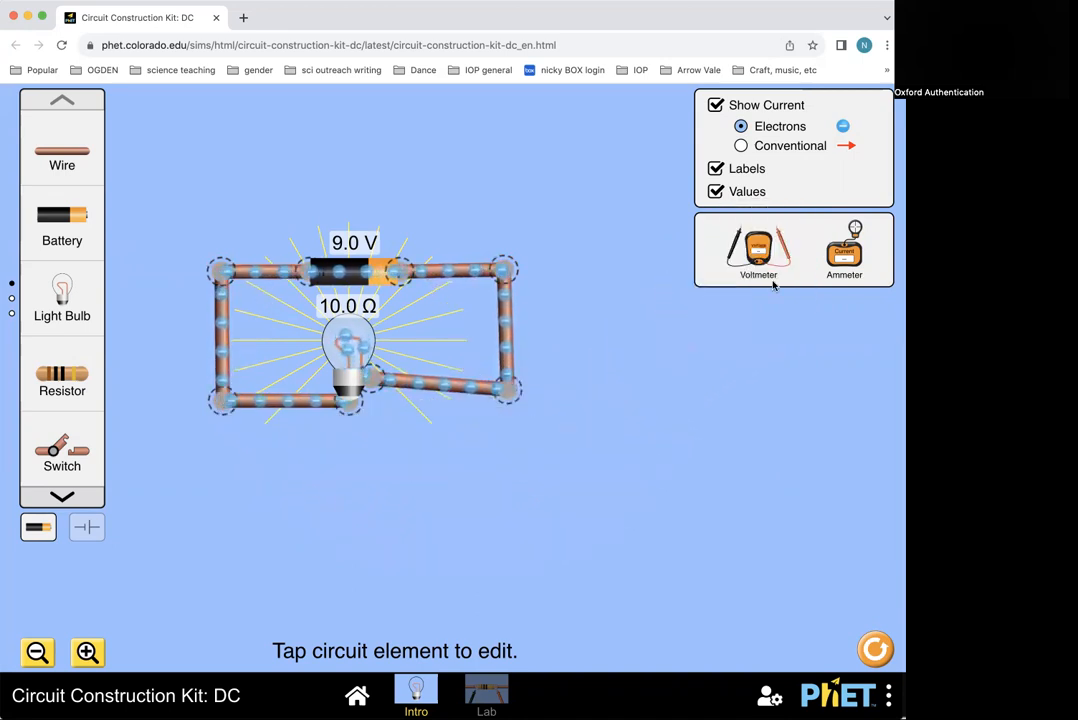
Measure the current in the wire between the bulb's side contact and the loop's corner with the ammeter, and put it away.
left_click_drag(835, 262, 428, 507)
left_click_drag(463, 459, 447, 398)
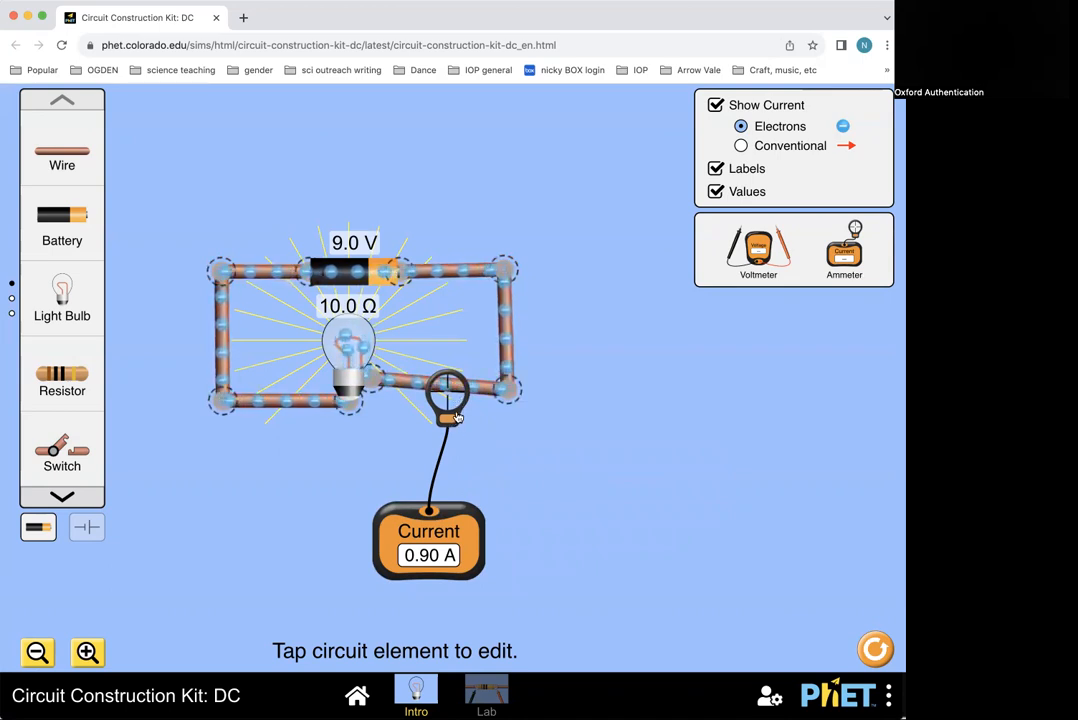
left_click_drag(440, 552, 857, 257)
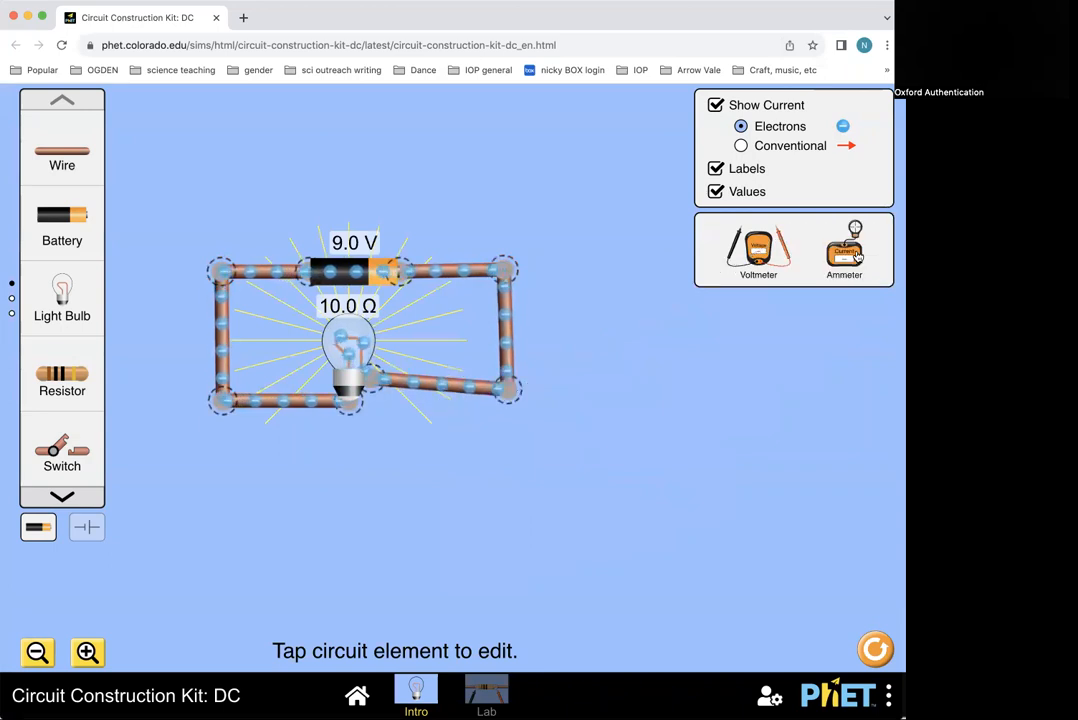
Extend a vertical wire downward from each lower corner of the loop and place a second light bulb between them.
left_click_drag(66, 152, 222, 552)
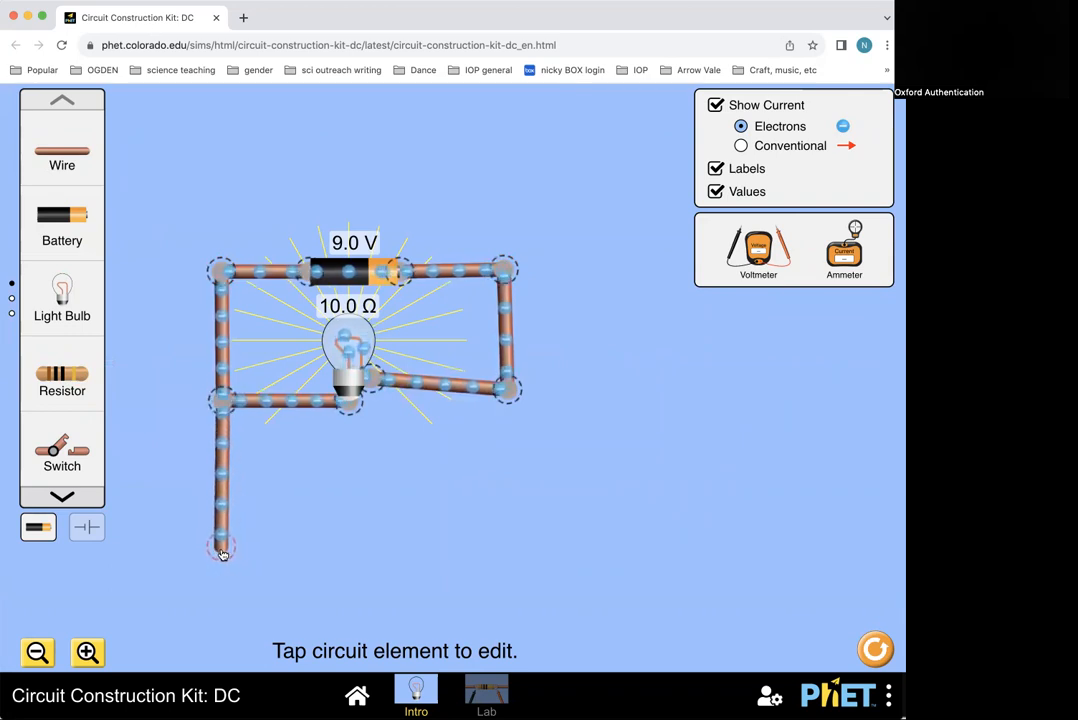
left_click_drag(87, 148, 511, 545)
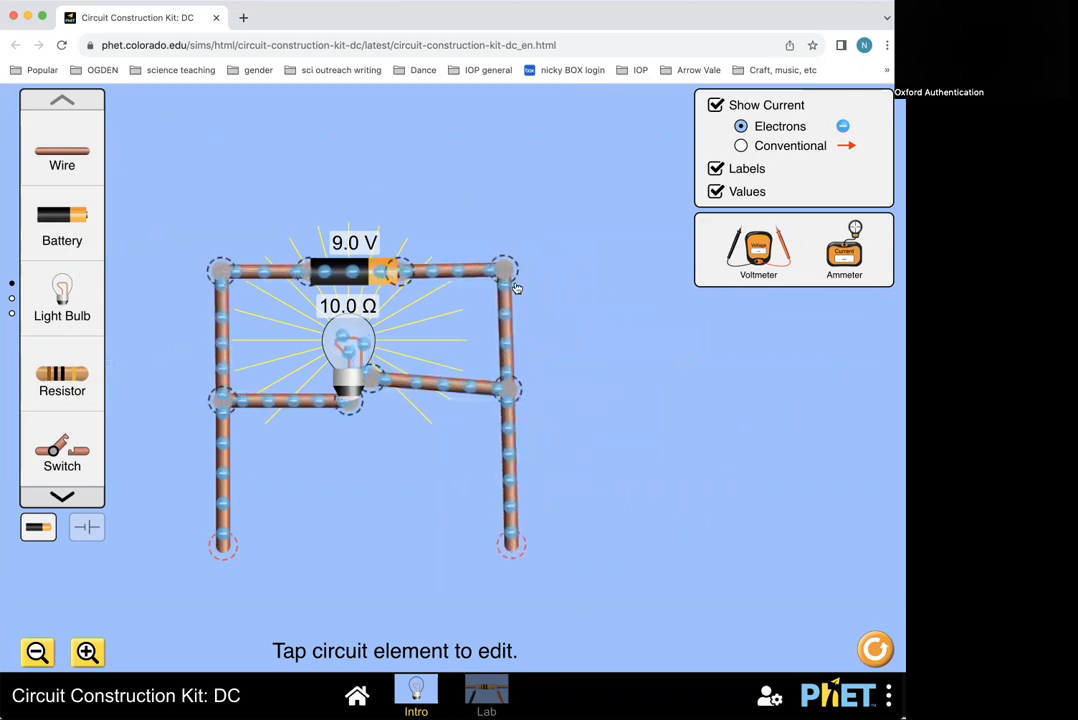
left_click_drag(62, 292, 362, 540)
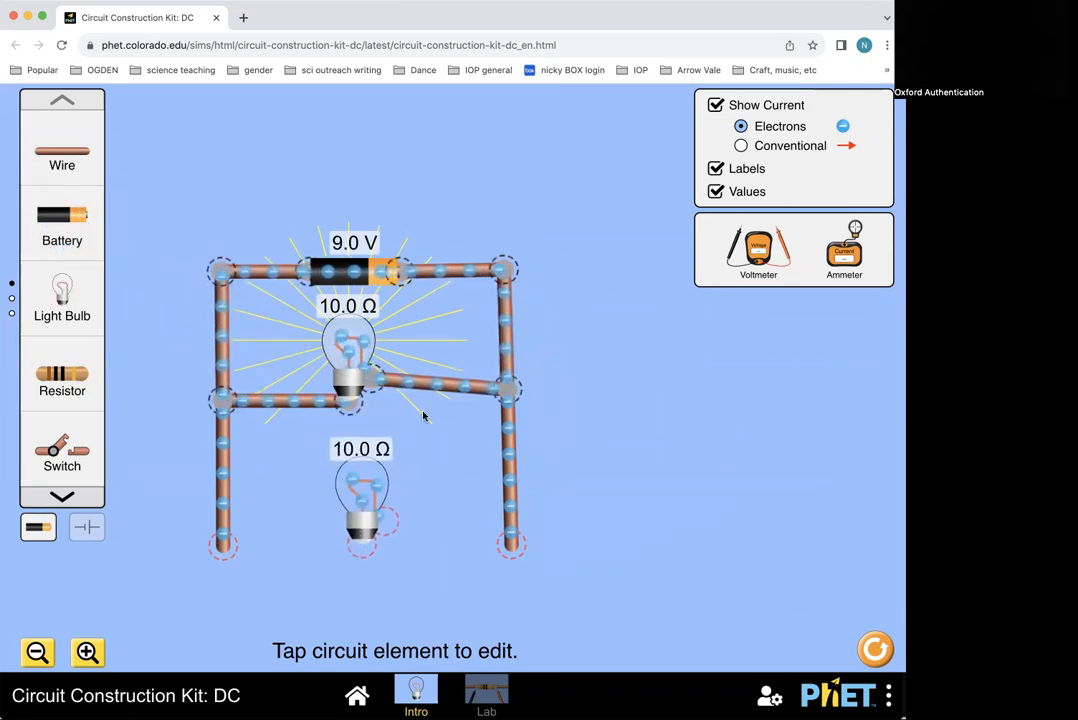
Set the second bulb's resistance to 20.0 ohms and wire it to both vertical wires in parallel with the first bulb.
left_click(365, 478)
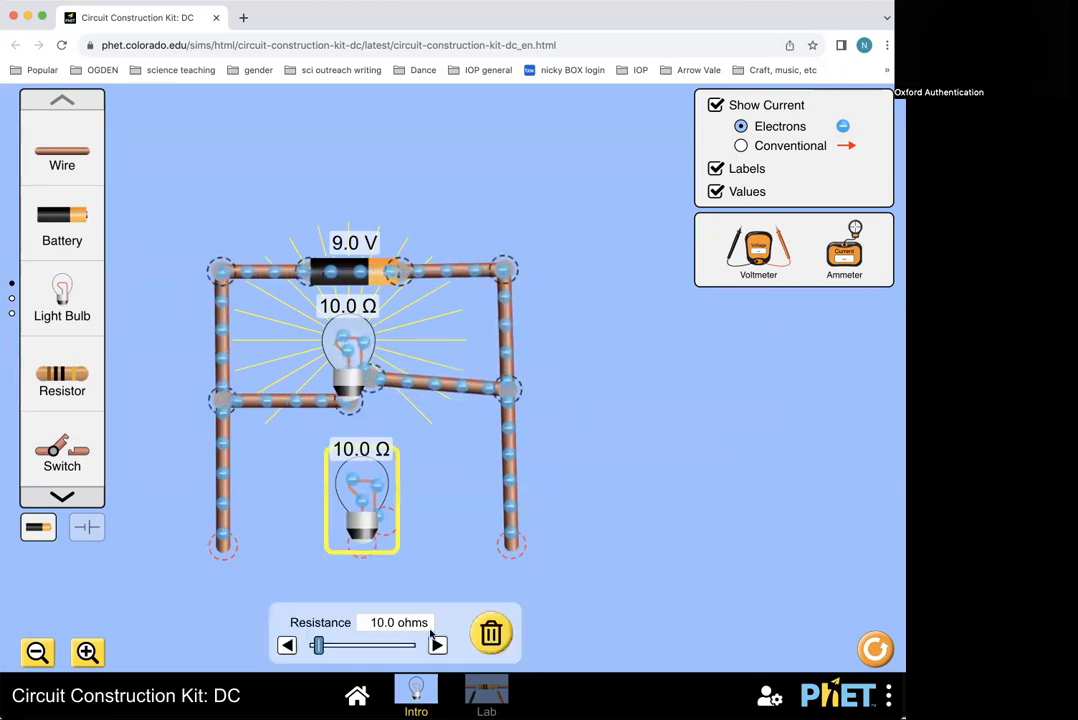
left_click_drag(321, 651, 332, 653)
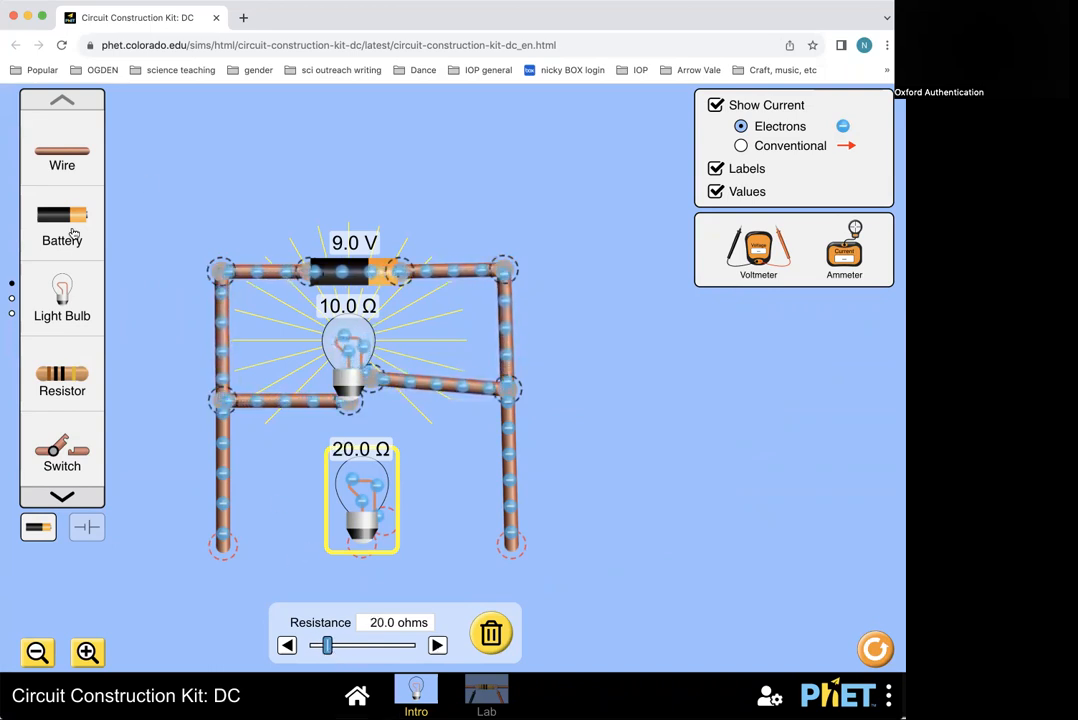
left_click_drag(68, 152, 335, 553)
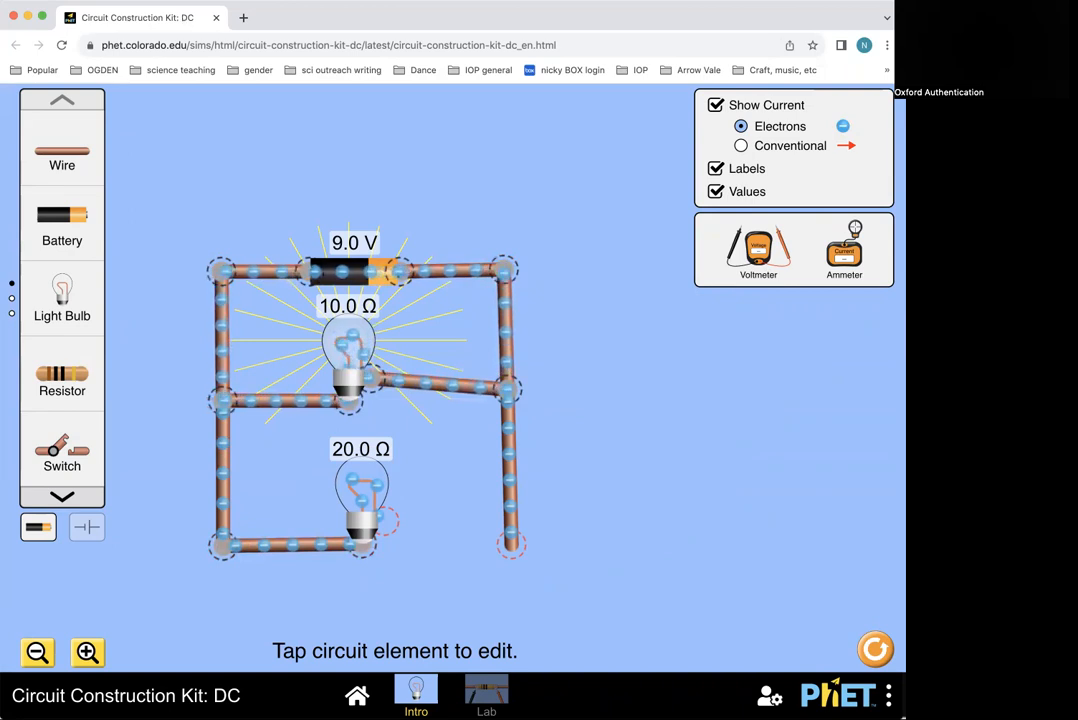
left_click_drag(43, 161, 449, 543)
Measure the voltage across the 20 Ω bulb with the voltmeter, and put the meter away.
left_click_drag(768, 260, 422, 628)
left_click_drag(260, 480, 243, 605)
left_click_drag(468, 489, 475, 612)
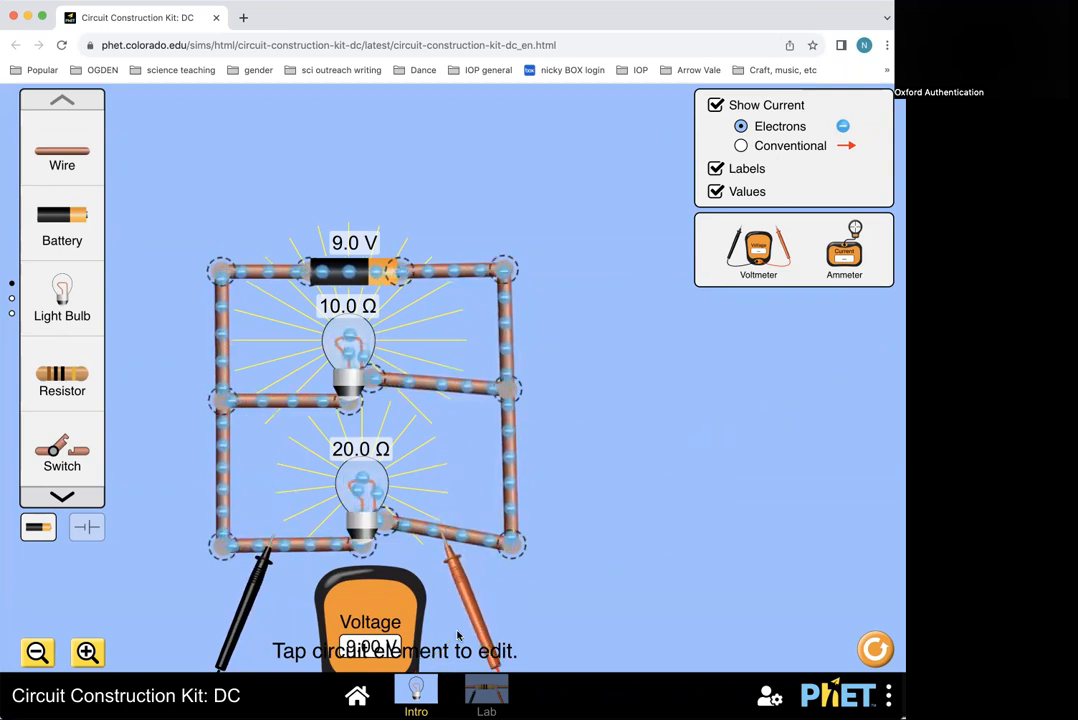
left_click_drag(395, 618, 756, 252)
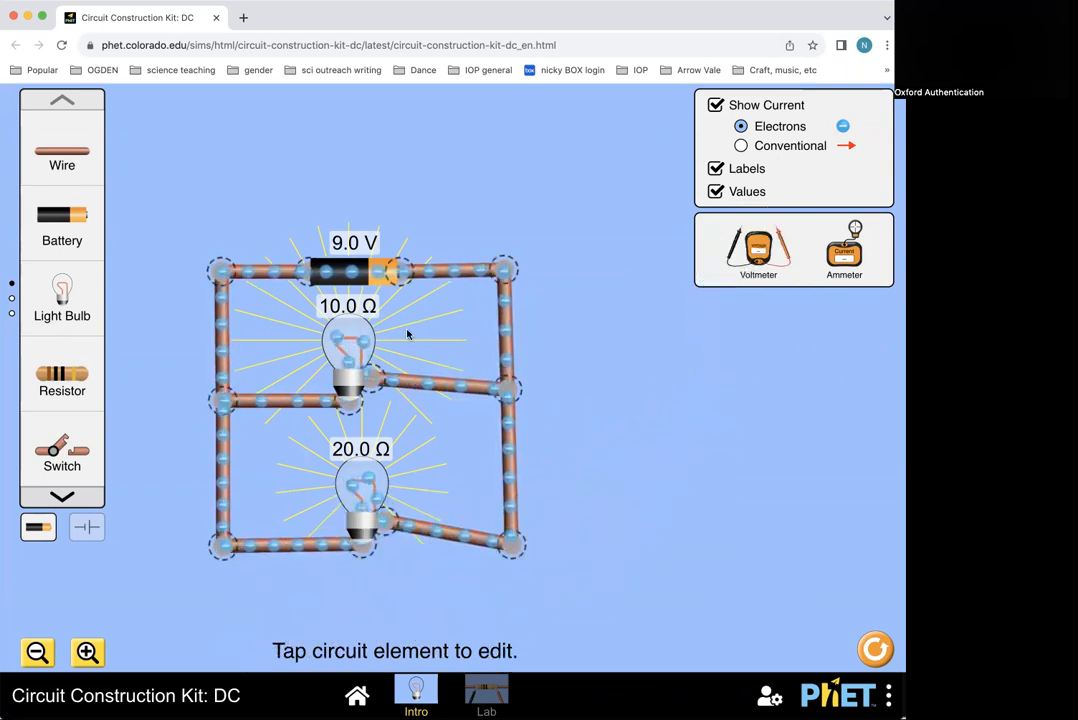
Measure the current in the parallel circuit with the ammeter, including both sides of the 20 Ω bulb, and put it away.
left_click_drag(843, 257, 448, 250)
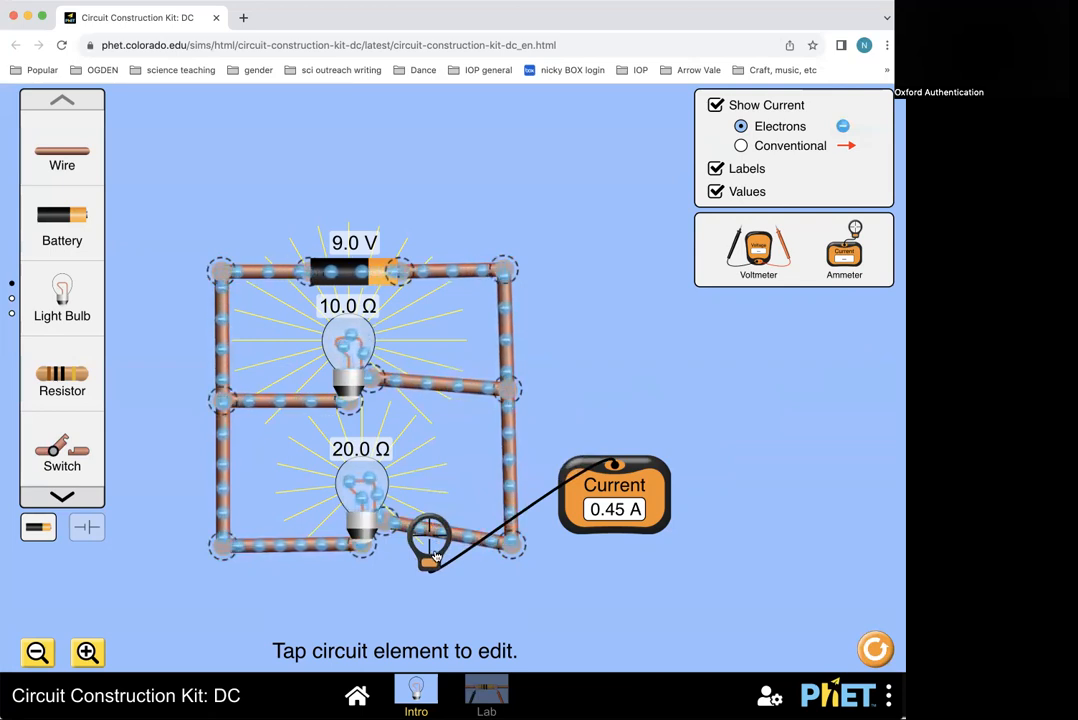
left_click_drag(436, 556, 422, 578)
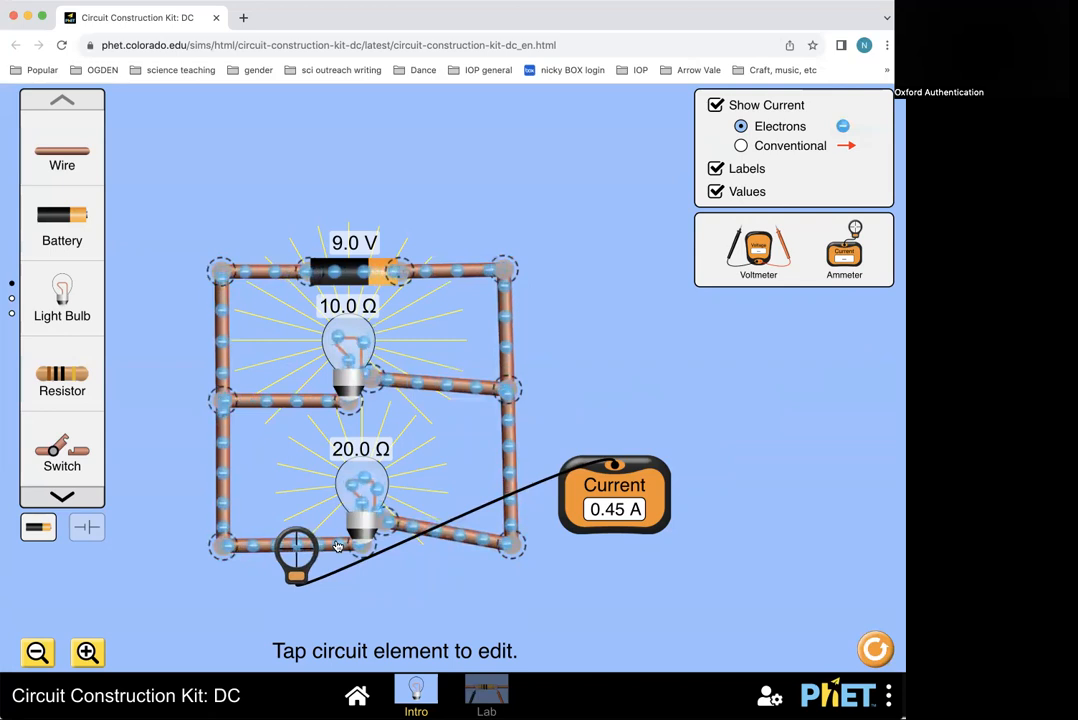
left_click_drag(634, 478, 870, 250)
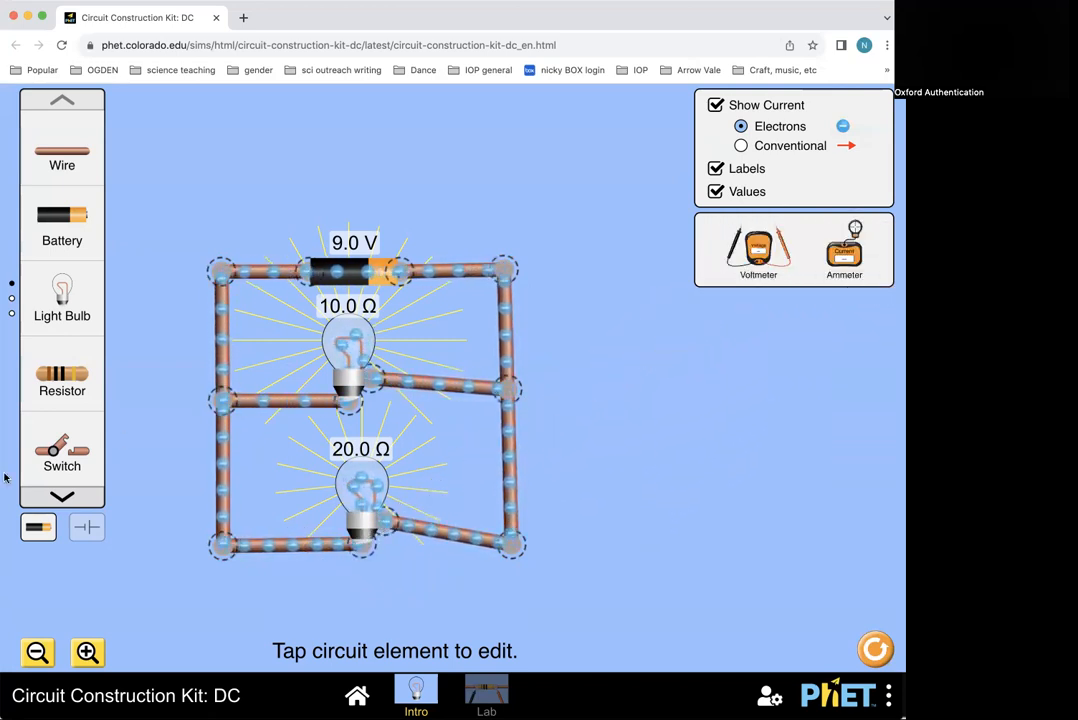
Replace the vertical wire joining the 10 Ω and 20 Ω branches on the battery's positive side with an open switch.
left_click(516, 444)
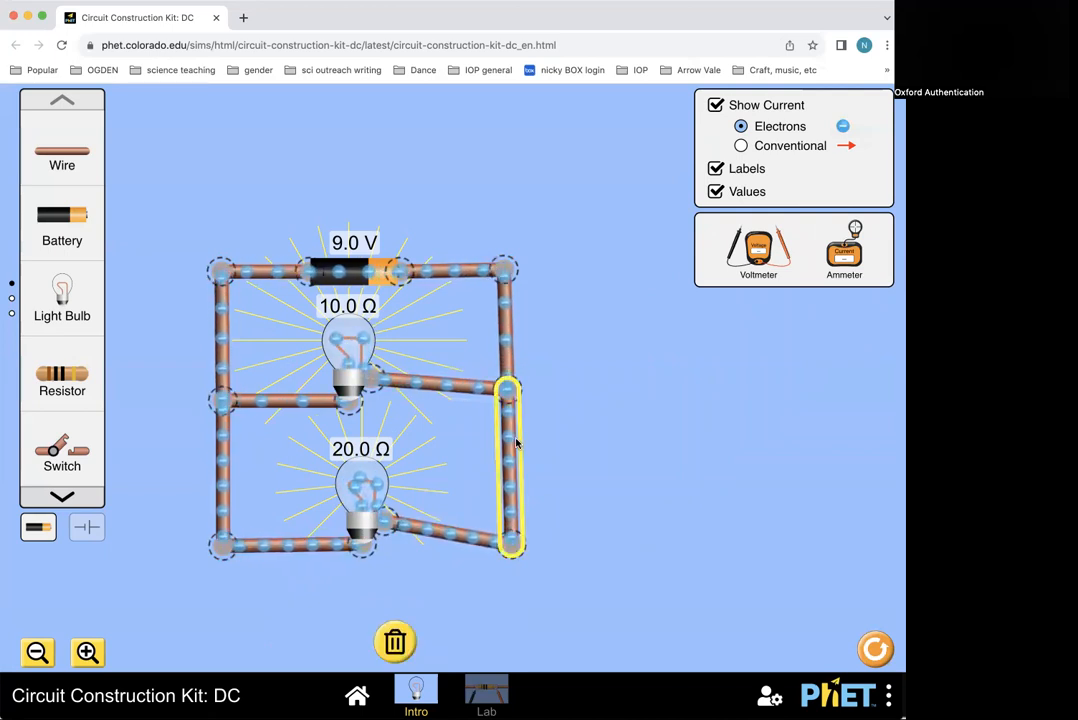
left_click(395, 642)
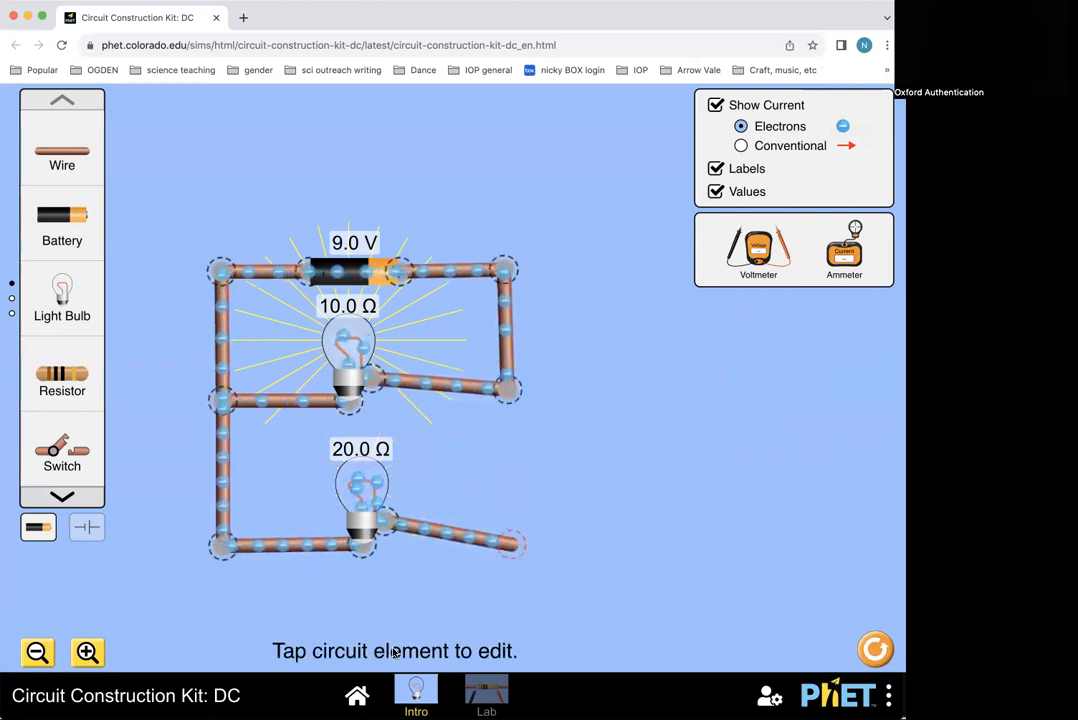
left_click_drag(72, 446, 520, 518)
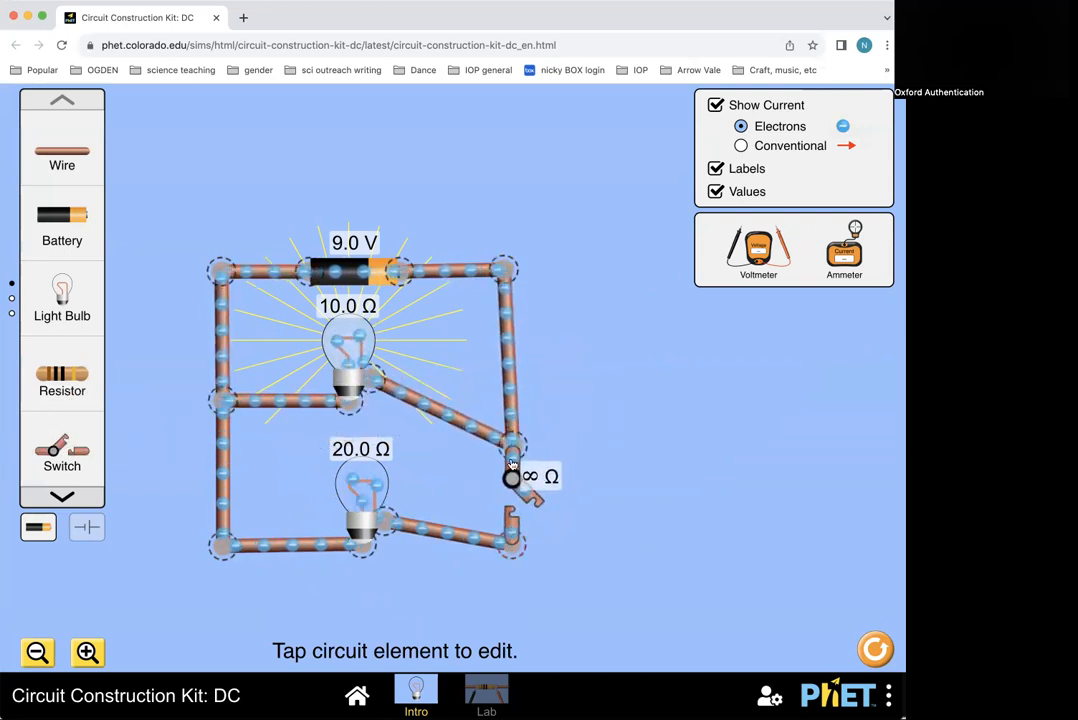
Cut the junction above the switch and rejoin the 10 Ω bulb's wire to the vertical wire from the battery.
left_click_drag(516, 410, 534, 425)
left_click(533, 428)
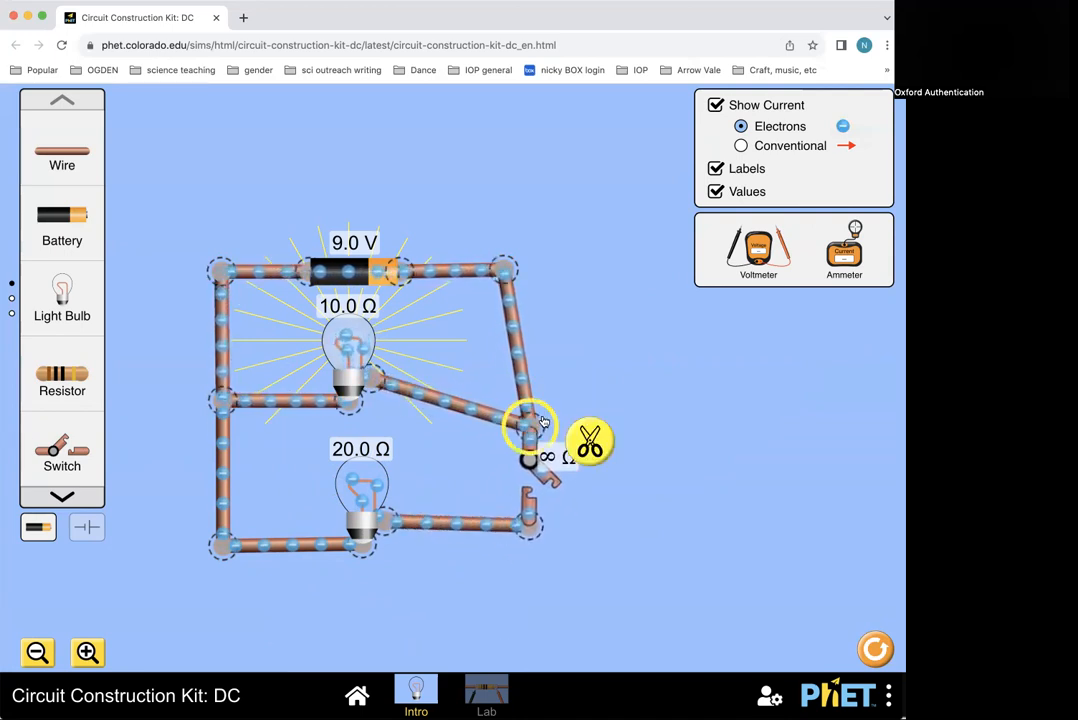
left_click(600, 438)
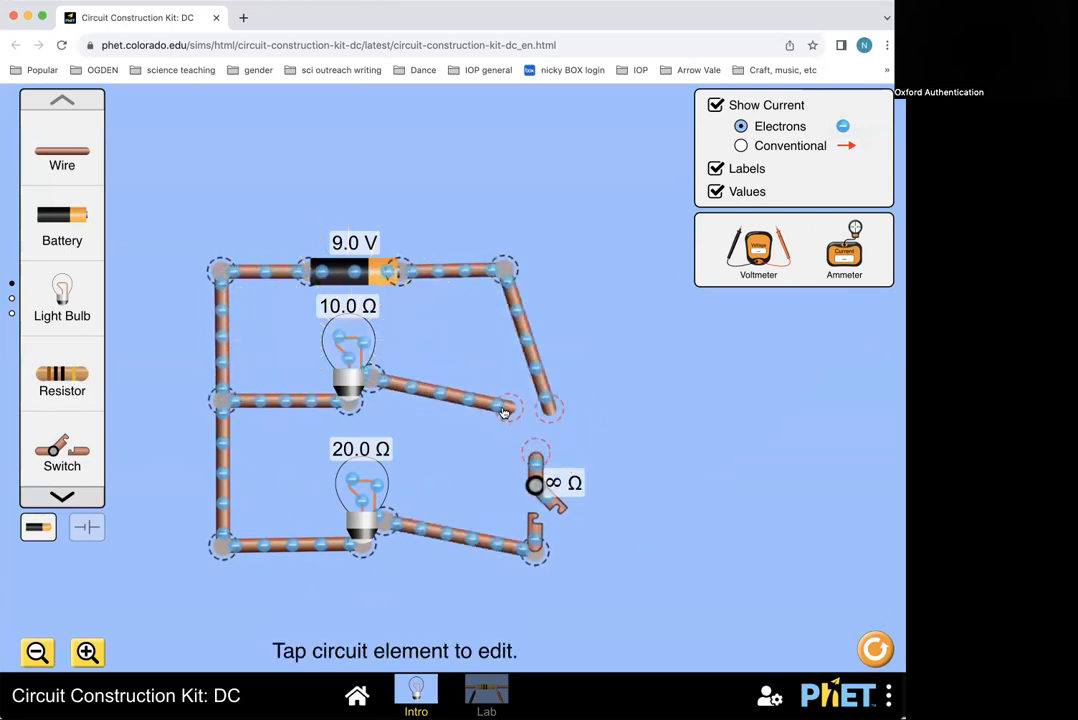
left_click_drag(546, 407, 540, 400)
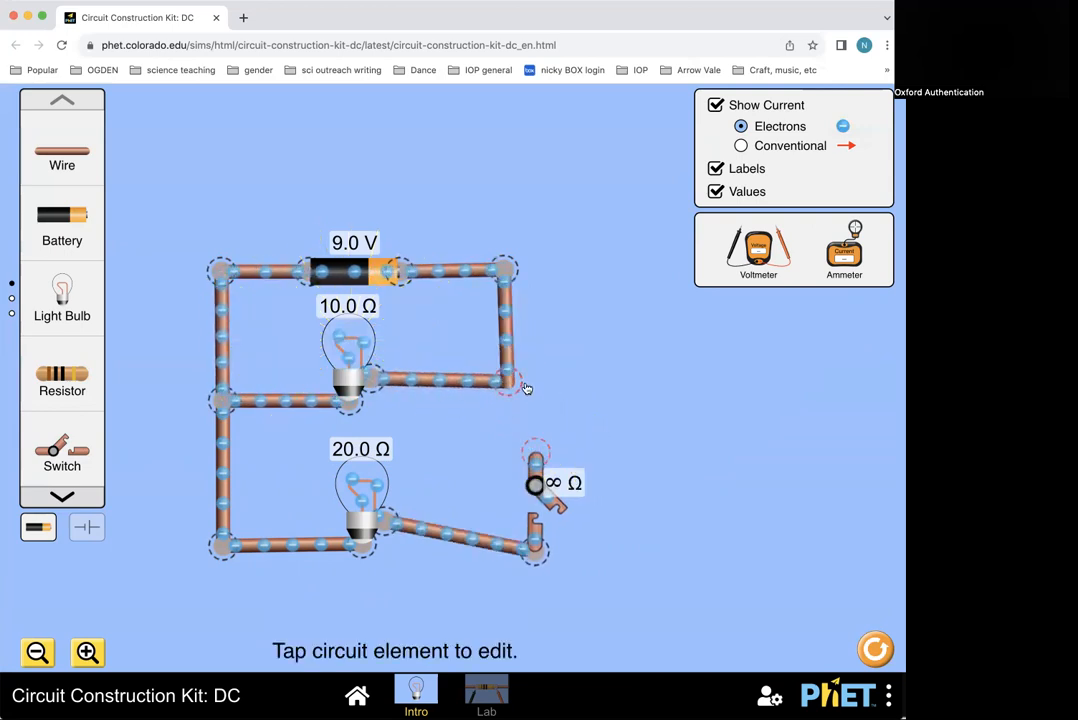
Move the switch beneath the 10 Ω loop's corner and bridge the gap between them with a short wire.
left_click_drag(534, 545, 512, 516)
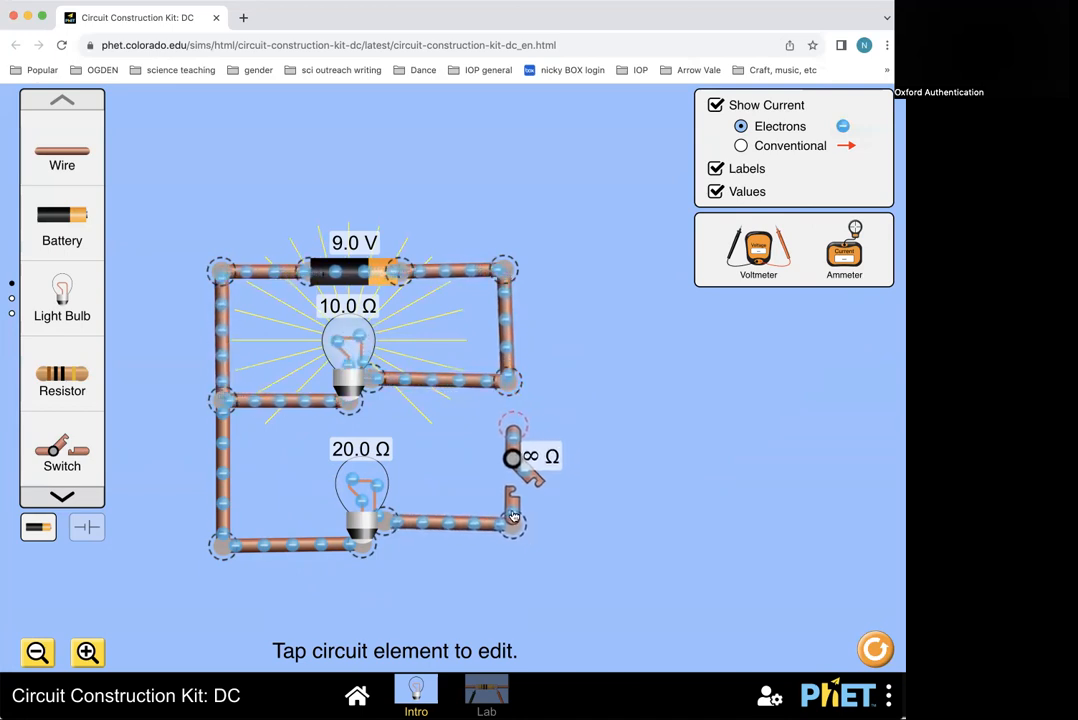
left_click_drag(55, 131, 512, 427)
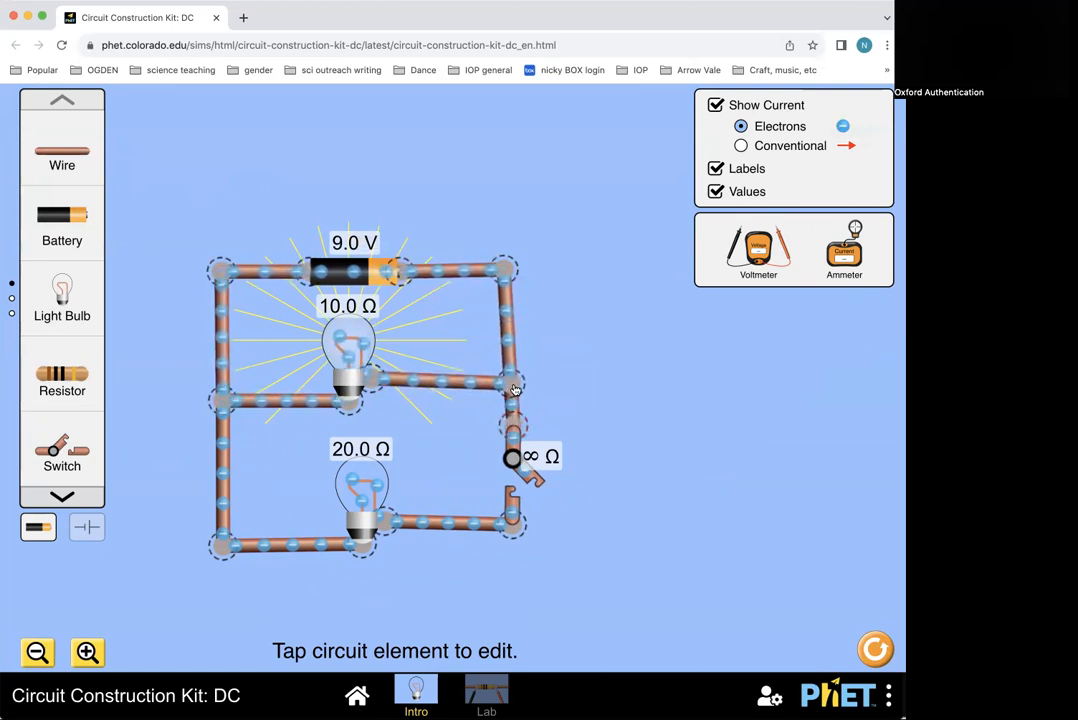
Close the switch in the 20 Ω bulb's branch to complete that parallel path.
left_click(512, 386)
left_click(634, 461)
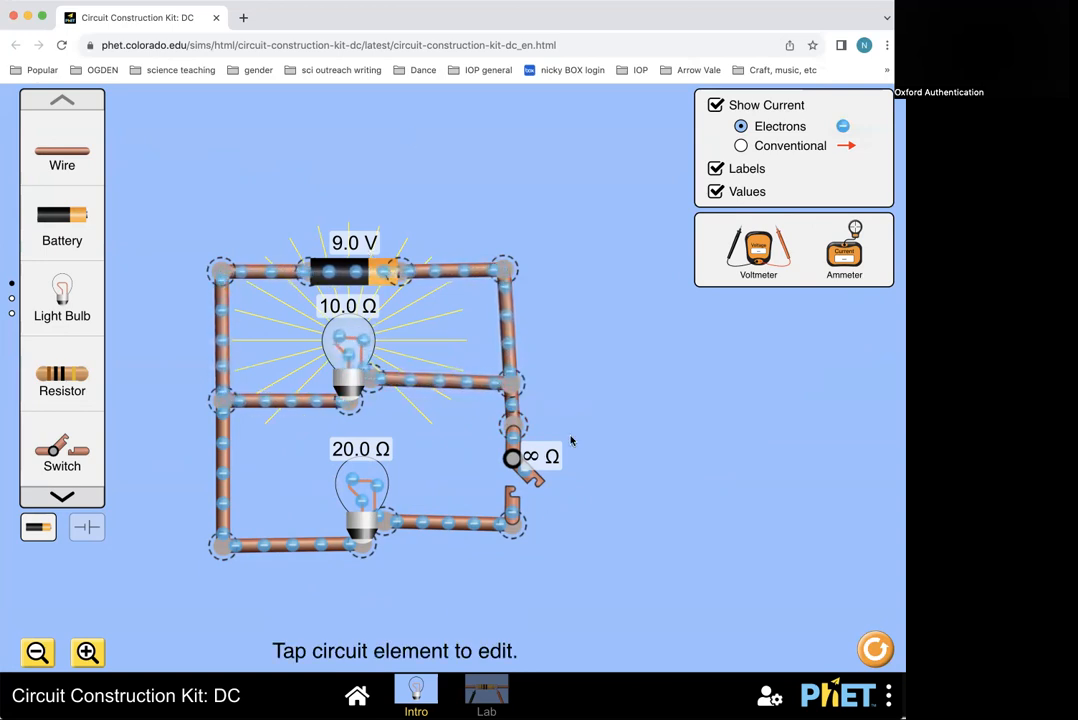
left_click(535, 485)
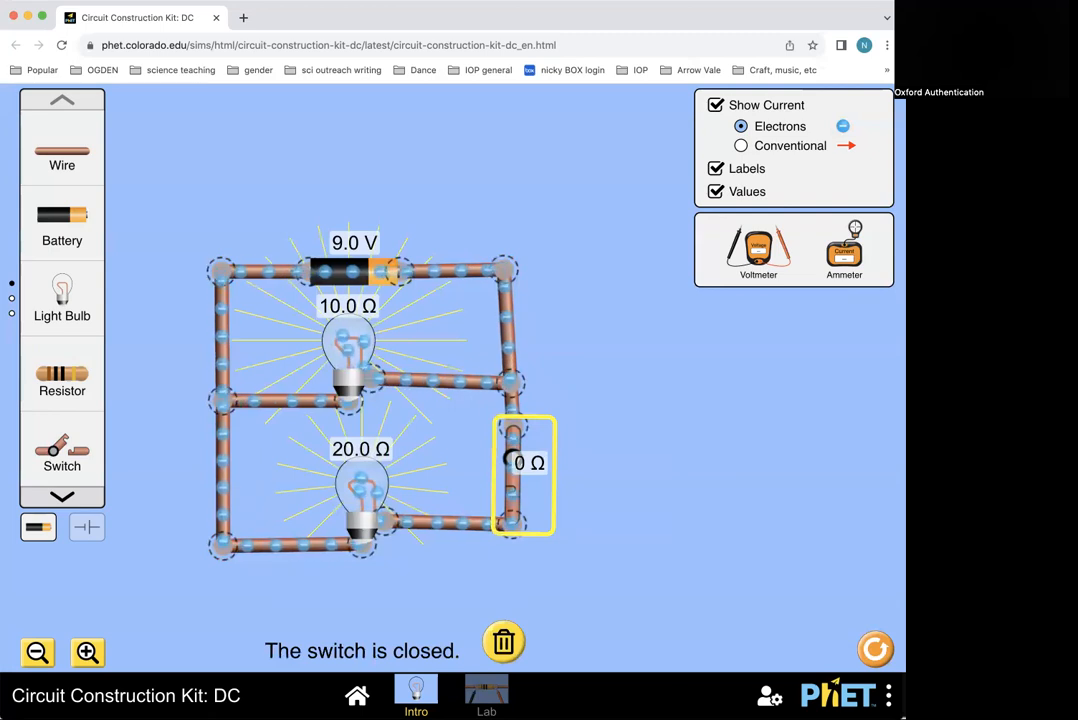
Examine the further components offered in Intro and Lab, including Lab's Advanced options, and return to the Intro circuit.
left_click(61, 497)
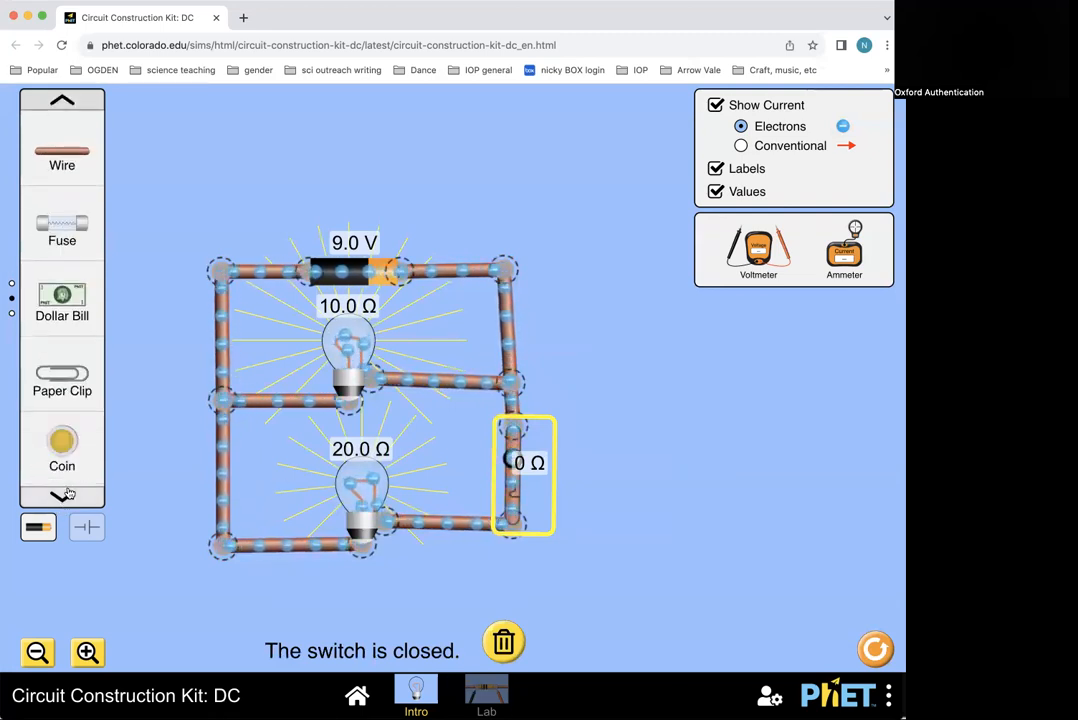
left_click(63, 497)
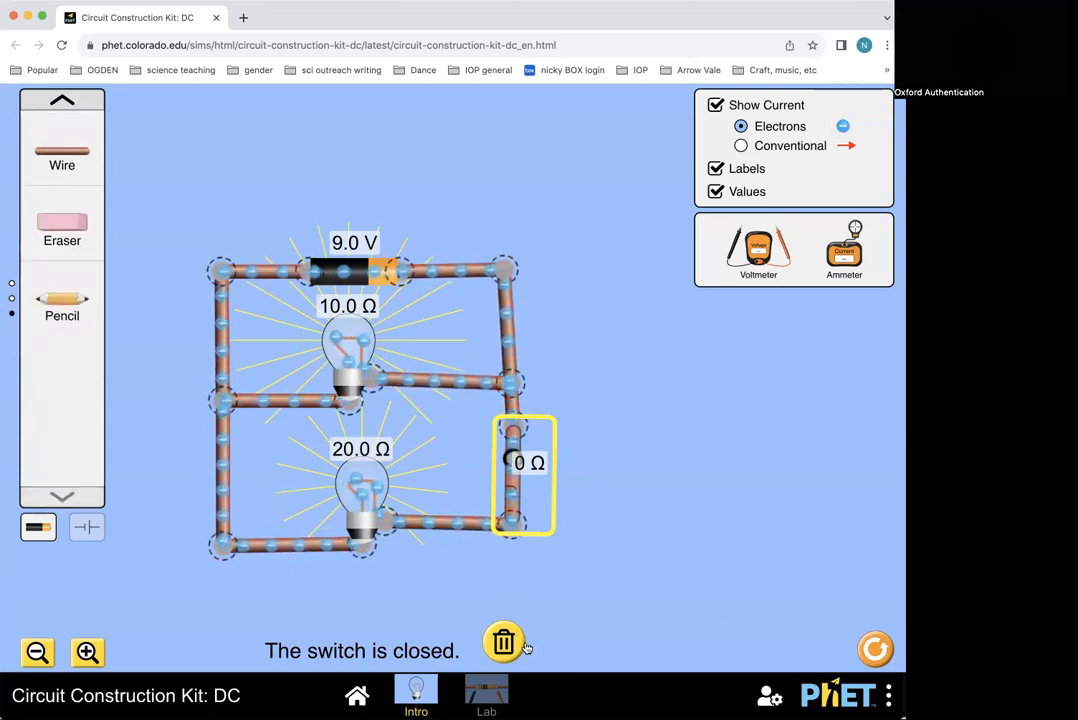
left_click(488, 690)
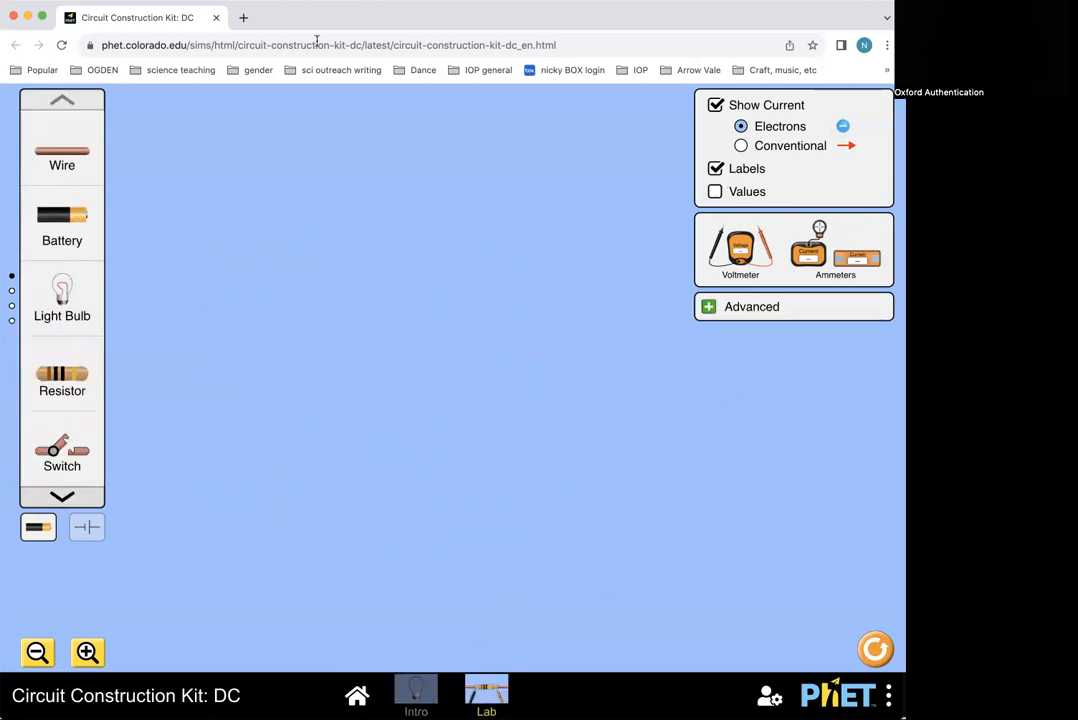
left_click(56, 497)
left_click(57, 495)
left_click(57, 494)
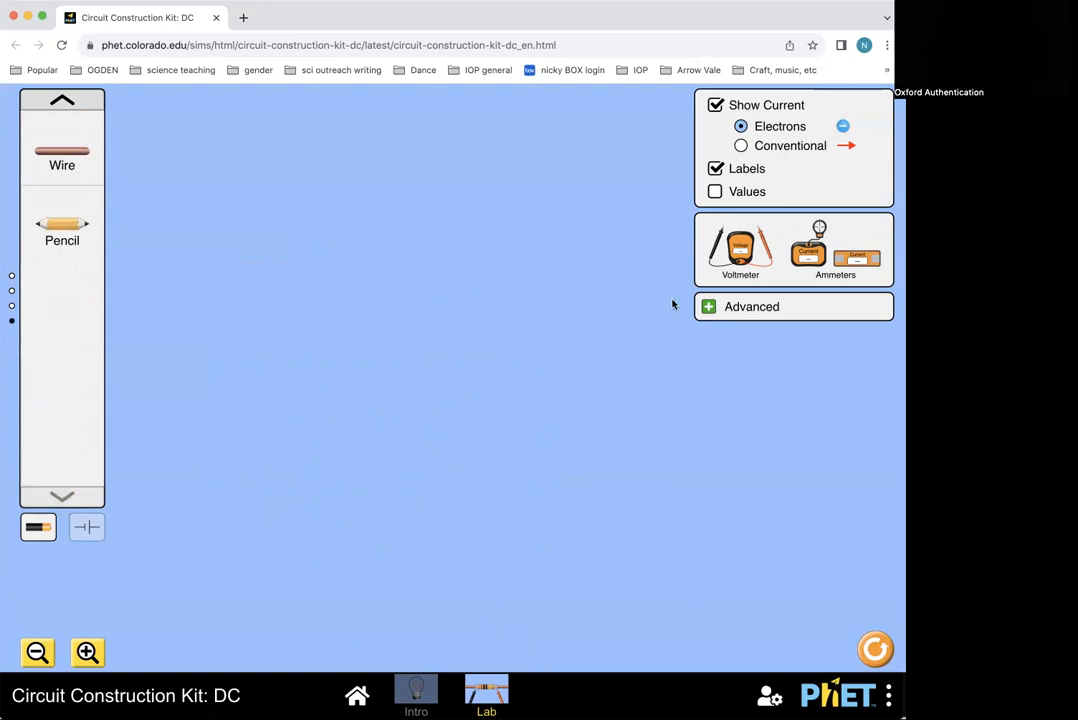
left_click(709, 307)
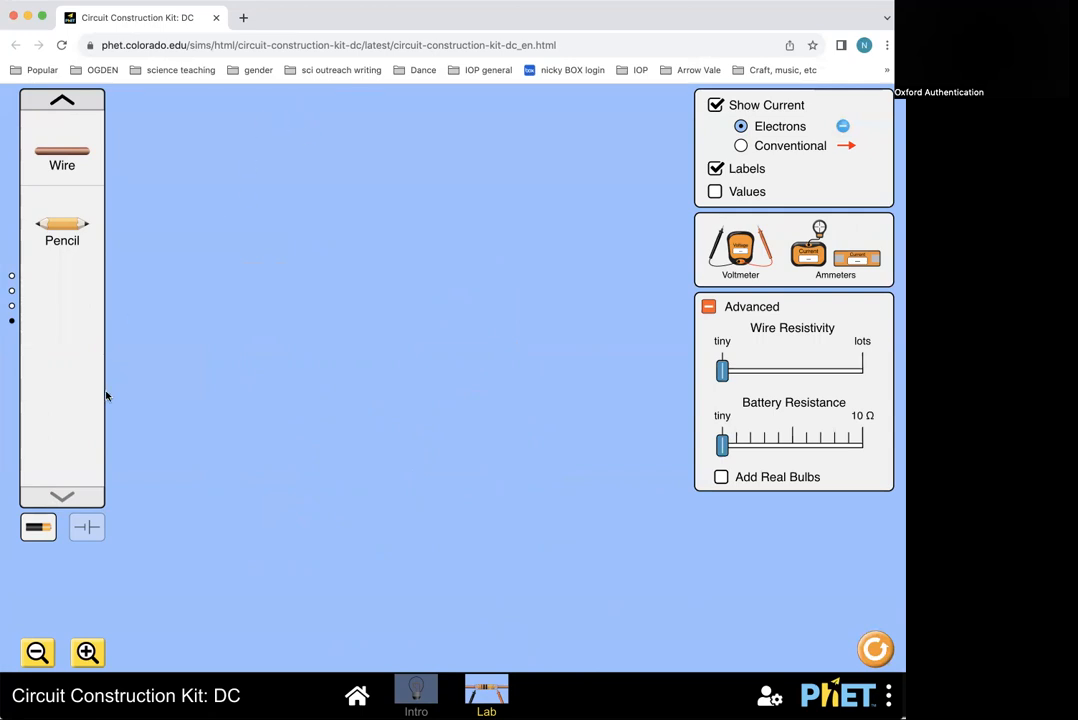
left_click(434, 686)
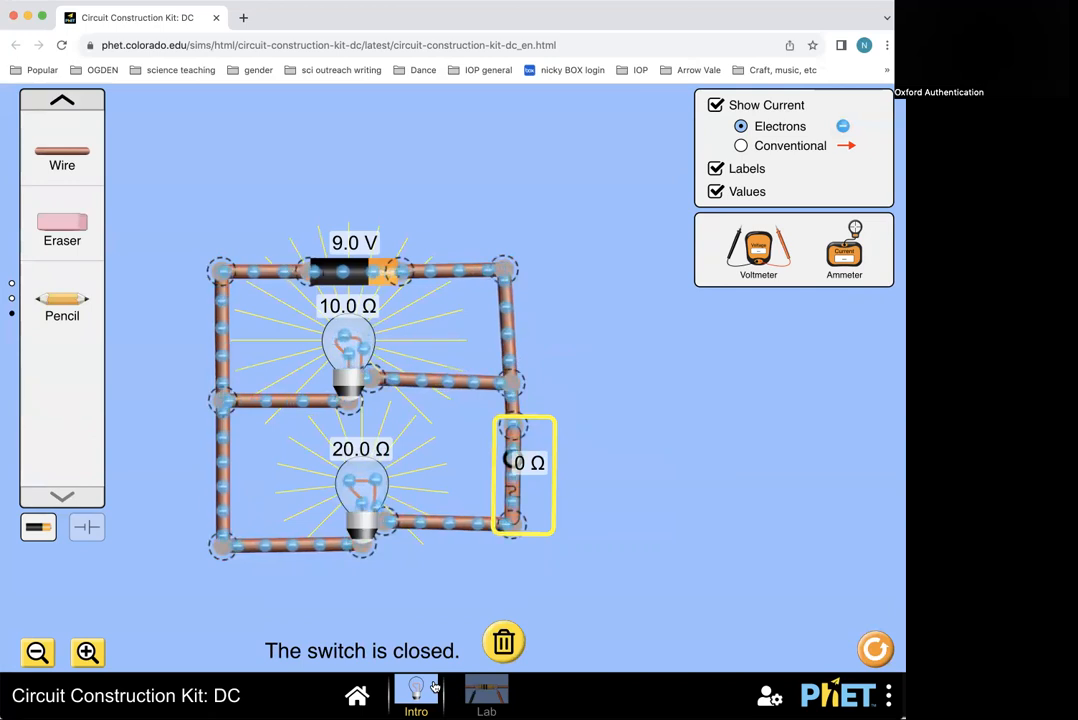